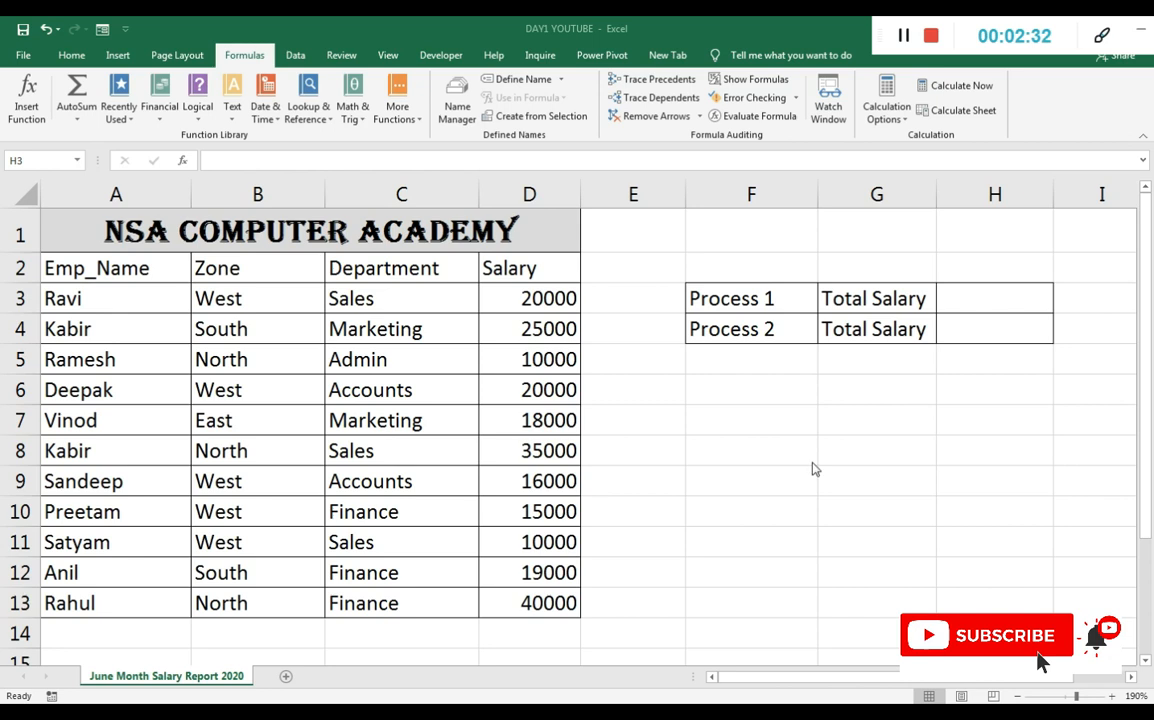
Review the salary values in D3:D13 and the Total Salary rows for Process 1 and Process 2
{"action": "left_click", "coordinate": [539, 300]}
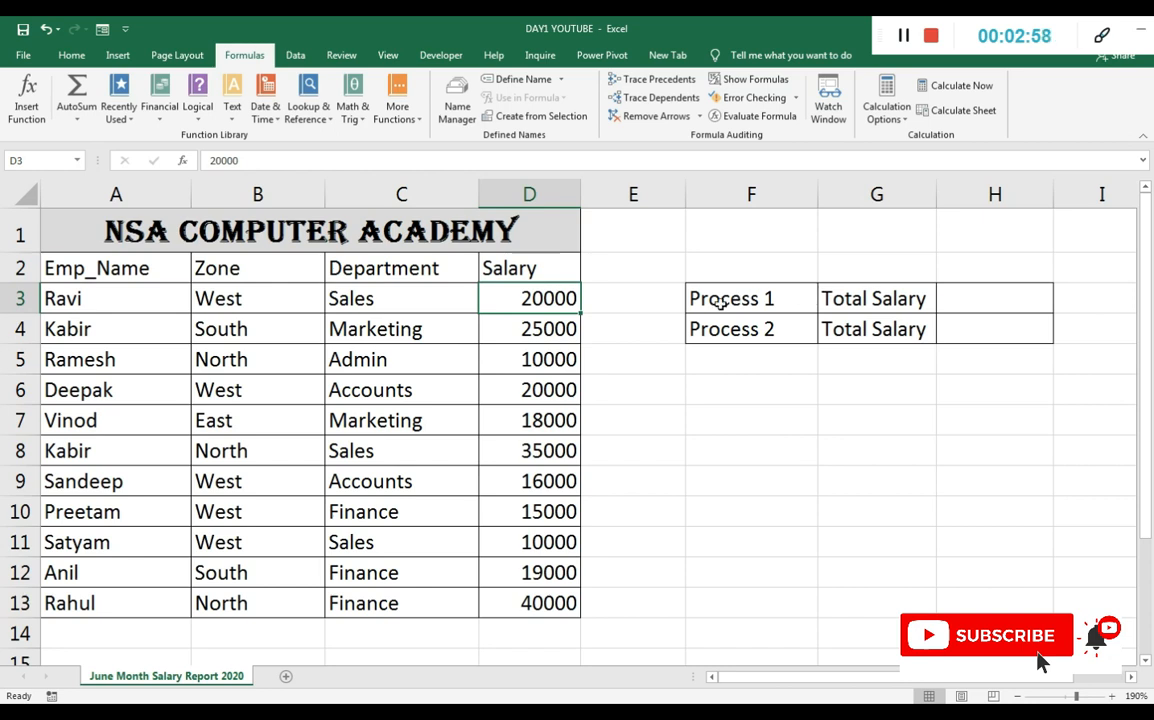
{"action": "left_click", "coordinate": [653, 298]}
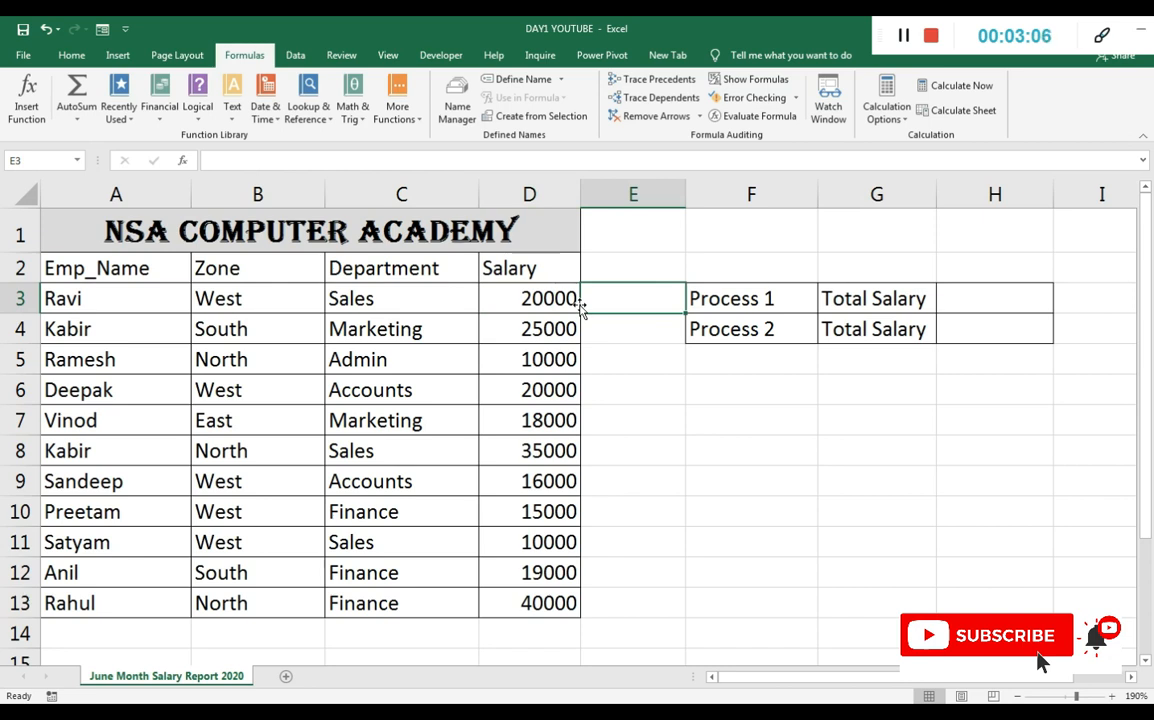
{"action": "left_click", "coordinate": [527, 299]}
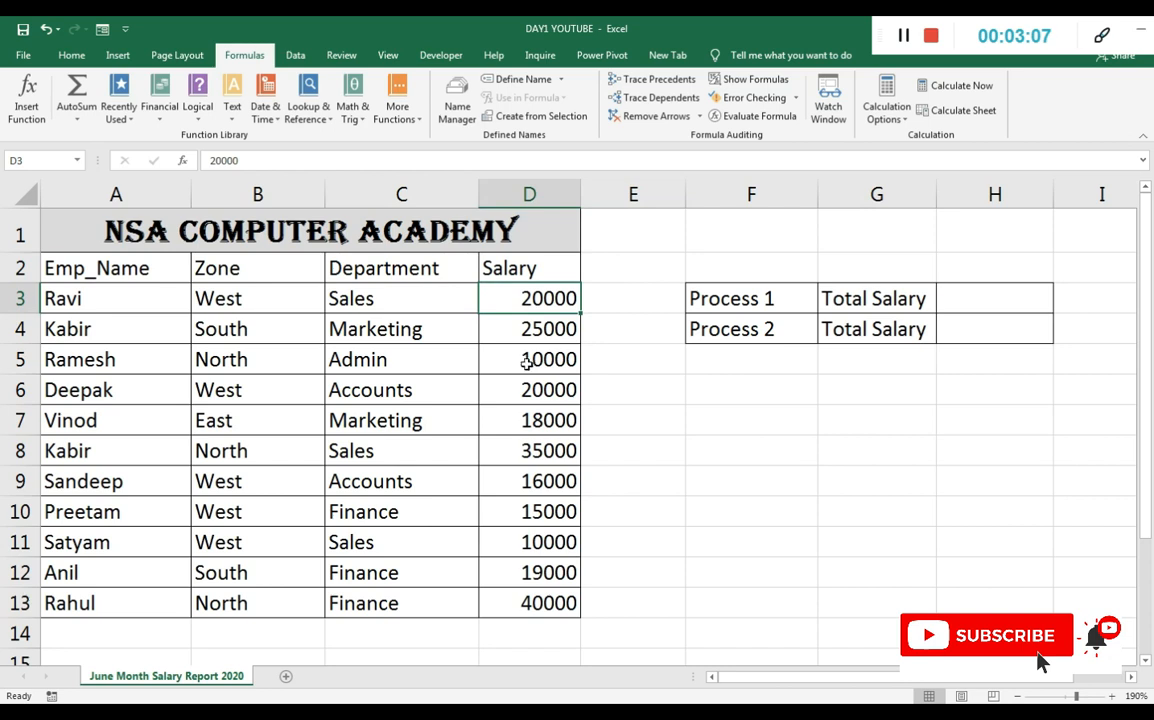
{"action": "left_click_drag", "start_coordinate": [527, 299], "coordinate": [535, 601]}
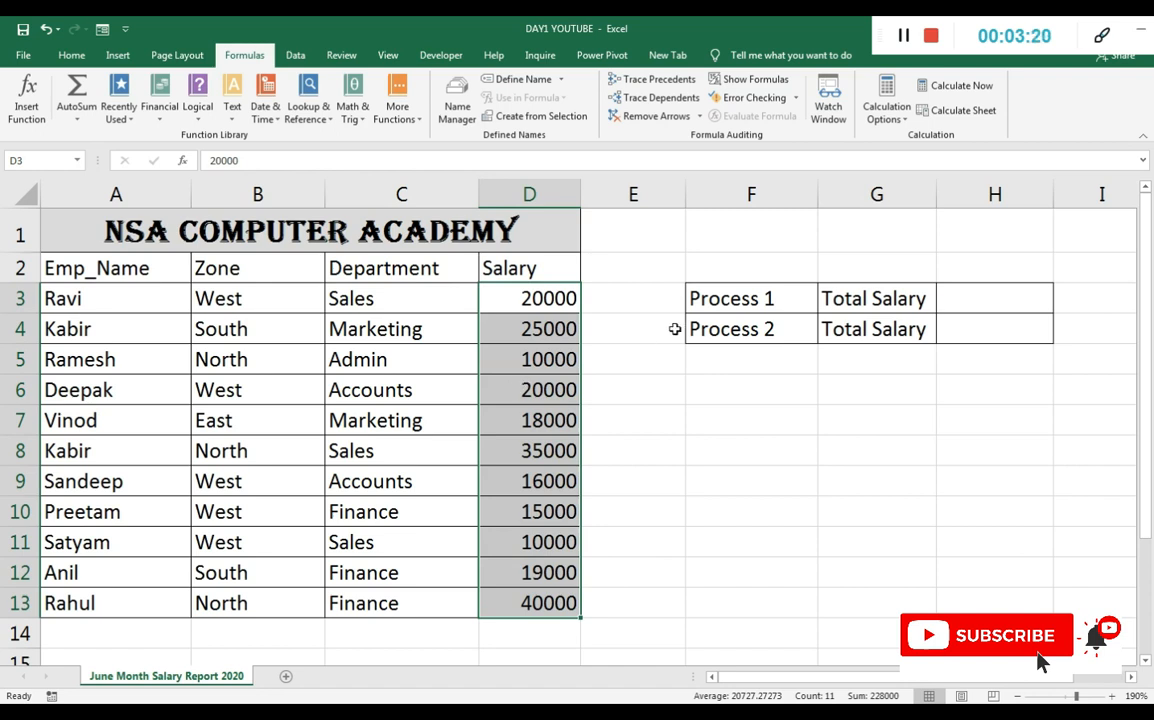
{"action": "left_click", "coordinate": [771, 302]}
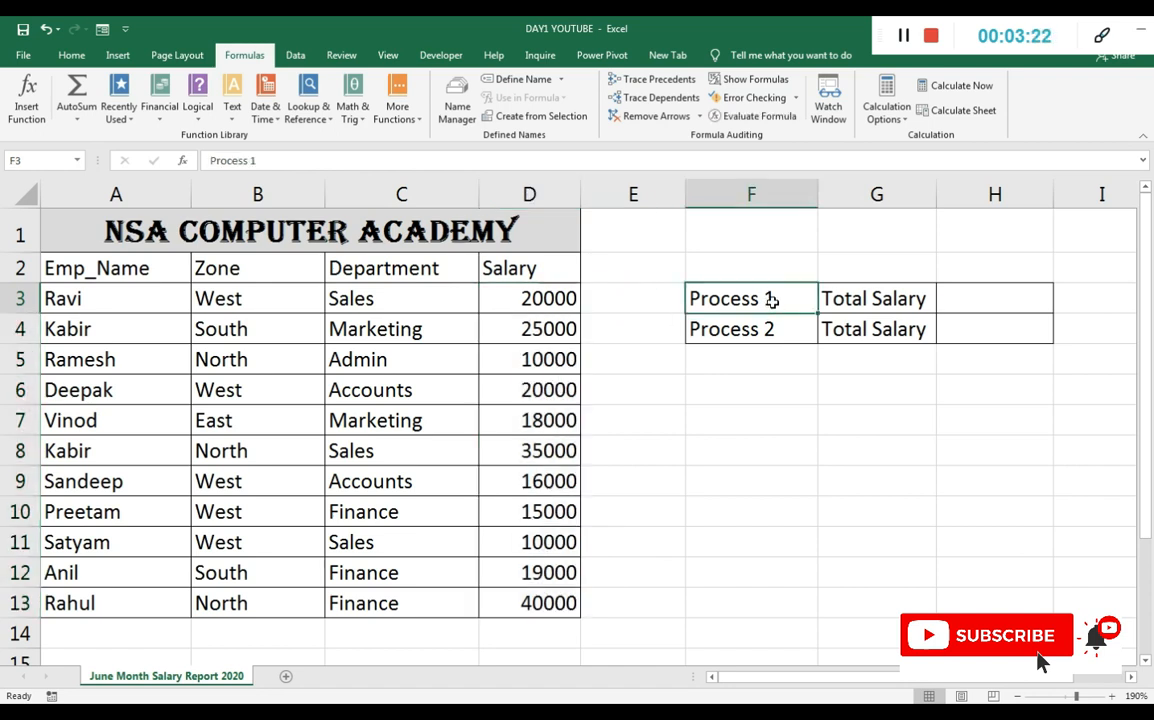
{"action": "left_click", "coordinate": [760, 327]}
{"action": "left_click", "coordinate": [905, 299]}
{"action": "left_click", "coordinate": [905, 328]}
{"action": "left_click", "coordinate": [910, 299]}
{"action": "left_click", "coordinate": [906, 325]}
{"action": "left_click", "coordinate": [908, 301]}
{"action": "left_click", "coordinate": [905, 328]}
{"action": "left_click", "coordinate": [912, 297]}
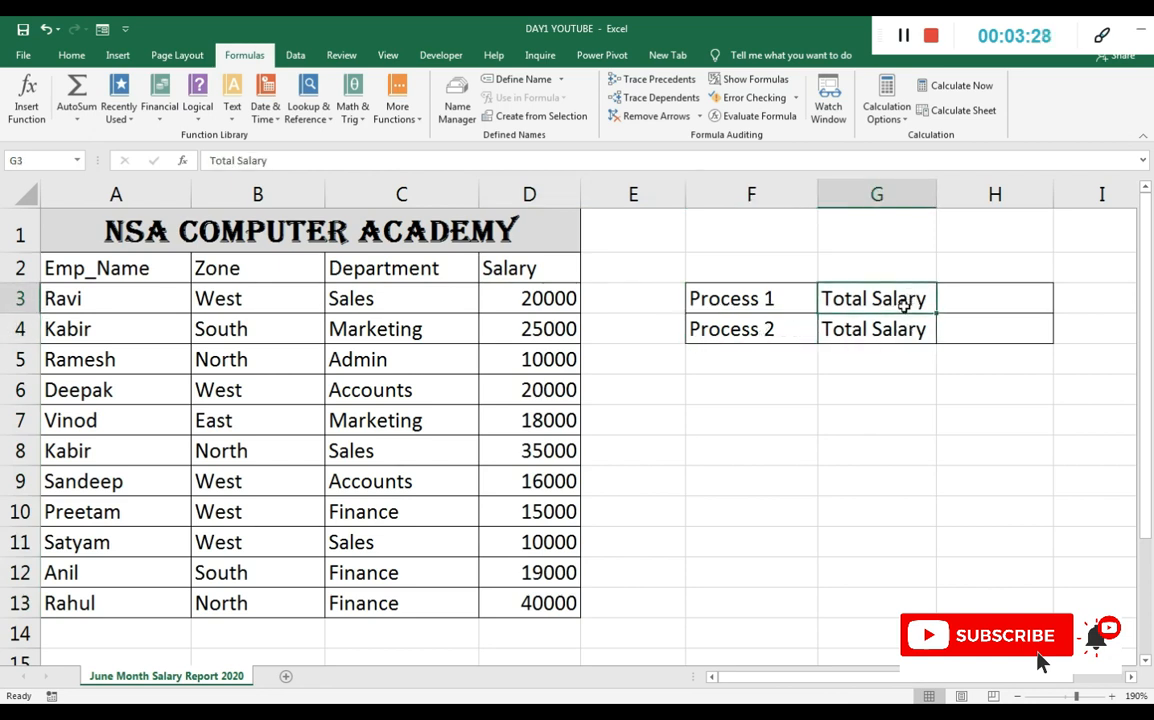
Enter the formula =sum(D3:D13) in H3 to total the salaries for Process 1
{"action": "left_click", "coordinate": [968, 296]}
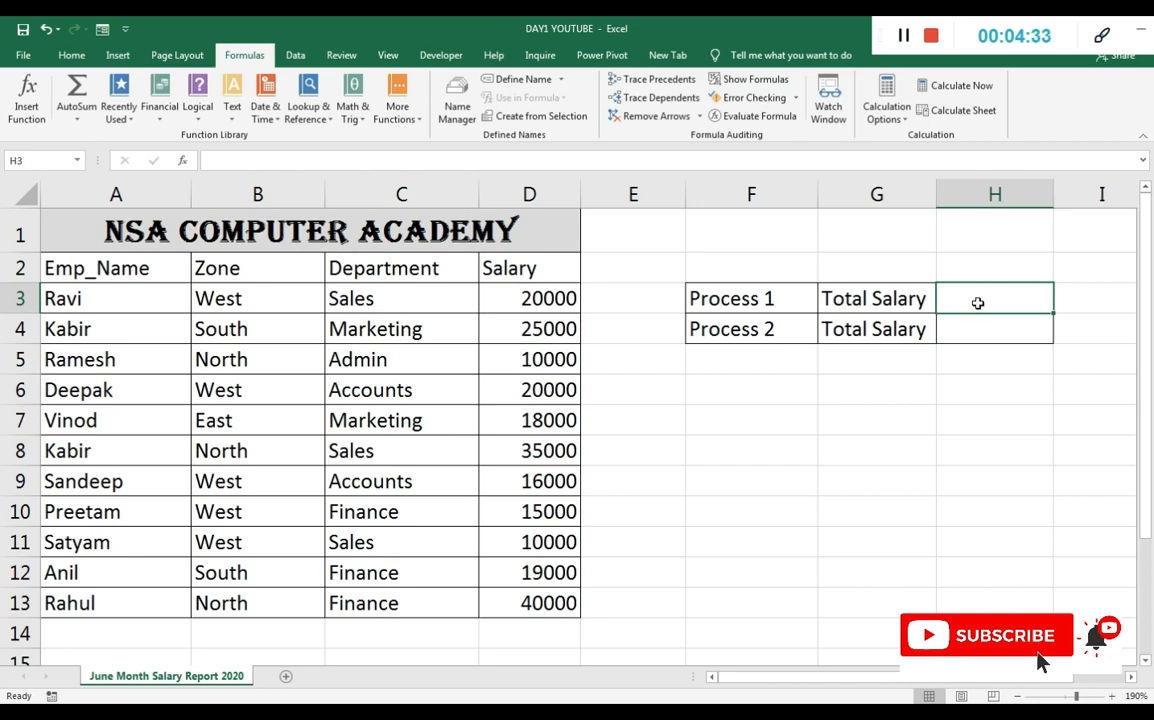
{"action": "type", "text": "="}
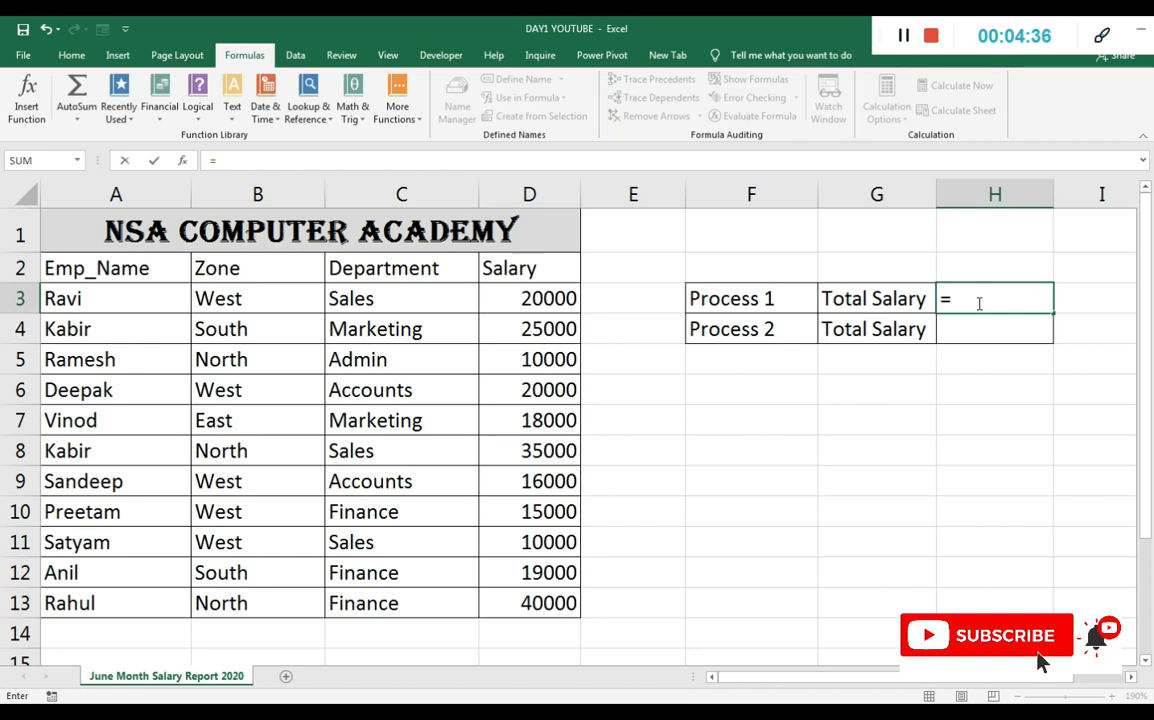
{"action": "type", "text": "sum"}
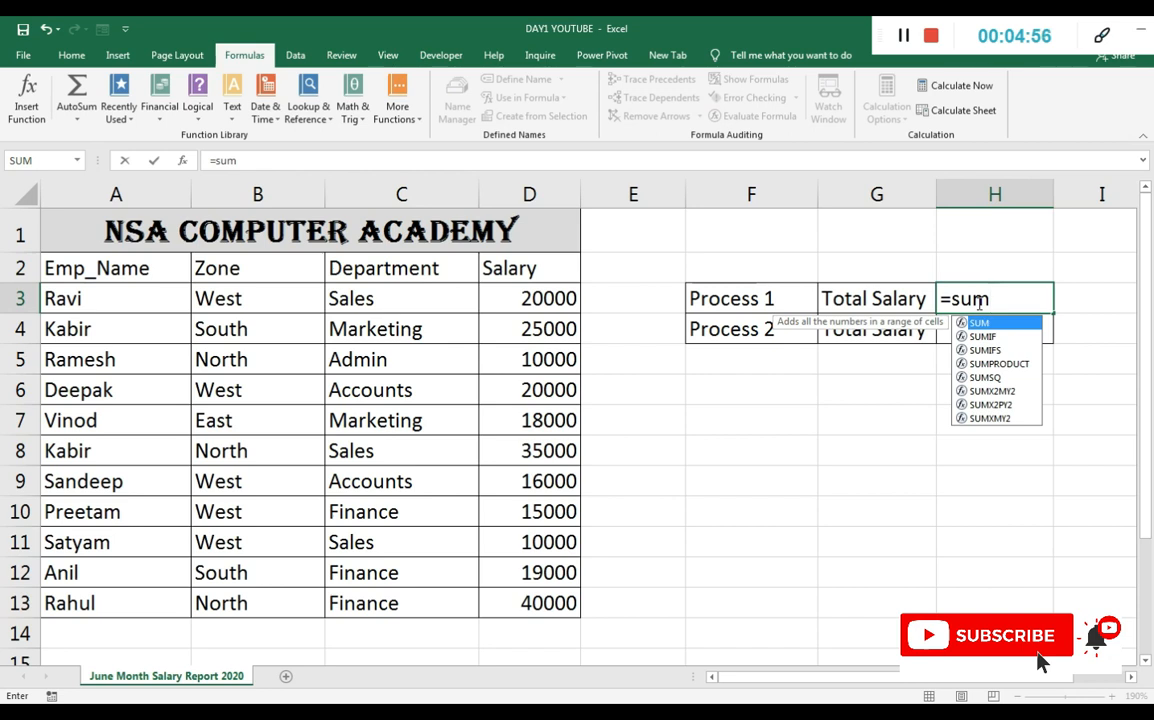
{"action": "type", "text": "("}
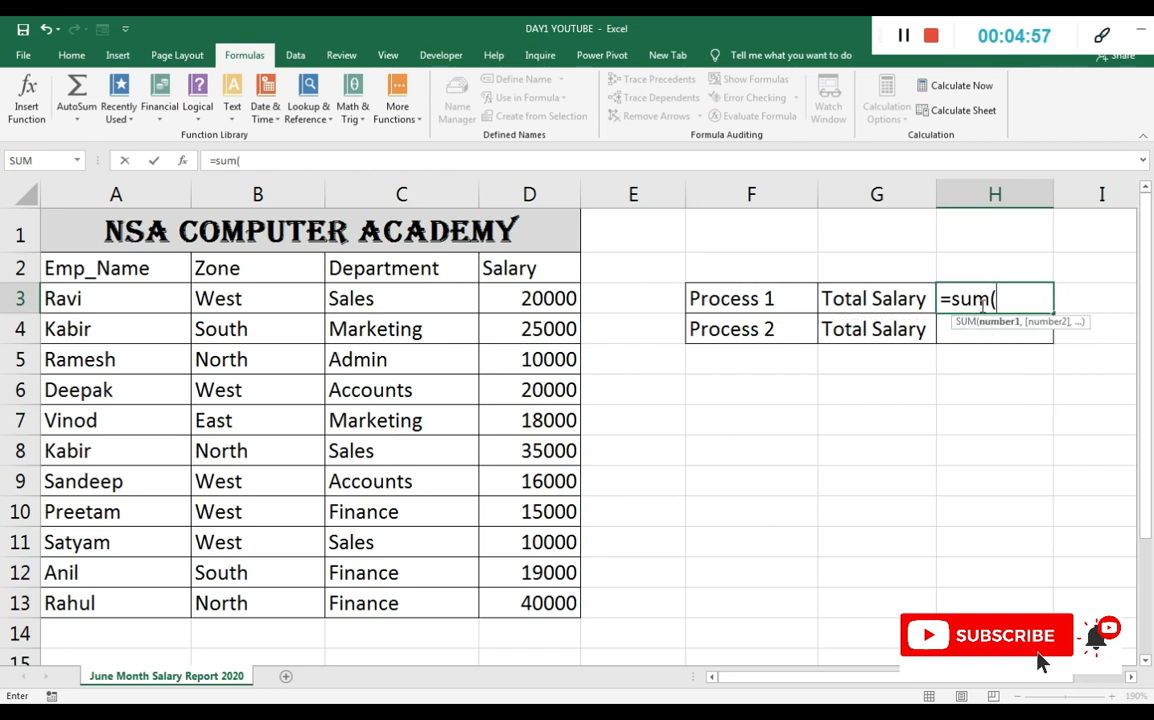
{"action": "left_click", "coordinate": [1027, 297]}
{"action": "left_click", "coordinate": [541, 300]}
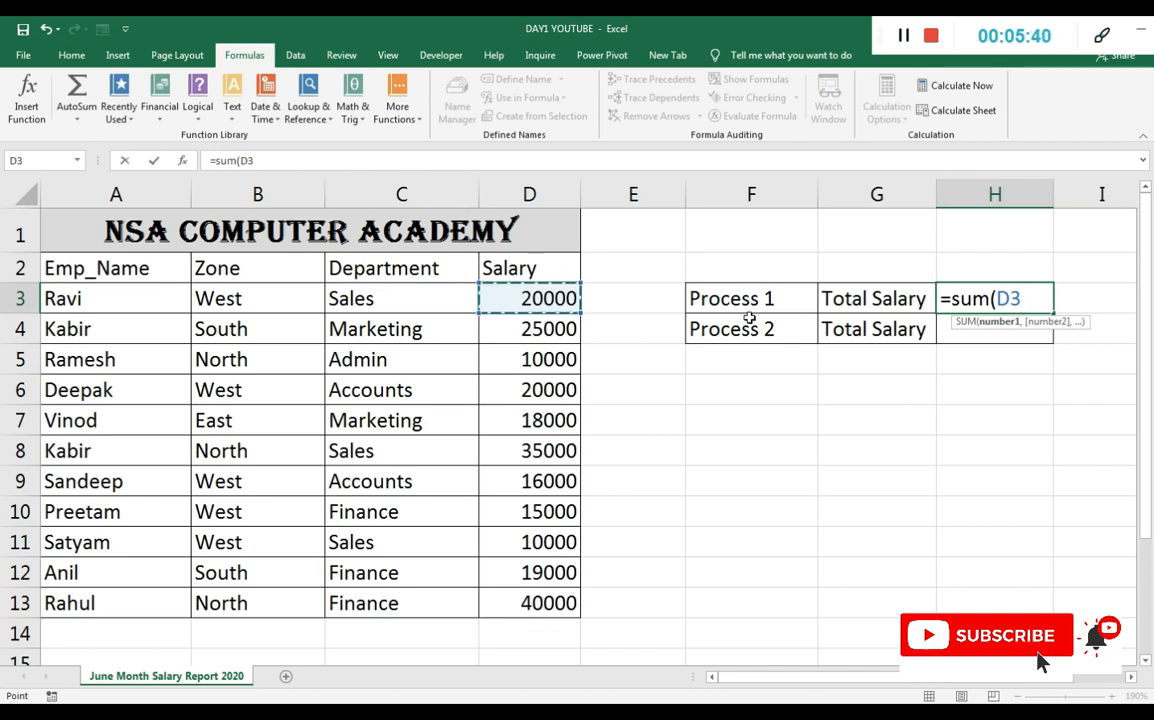
{"action": "left_click_drag", "start_coordinate": [527, 297], "coordinate": [515, 600]}
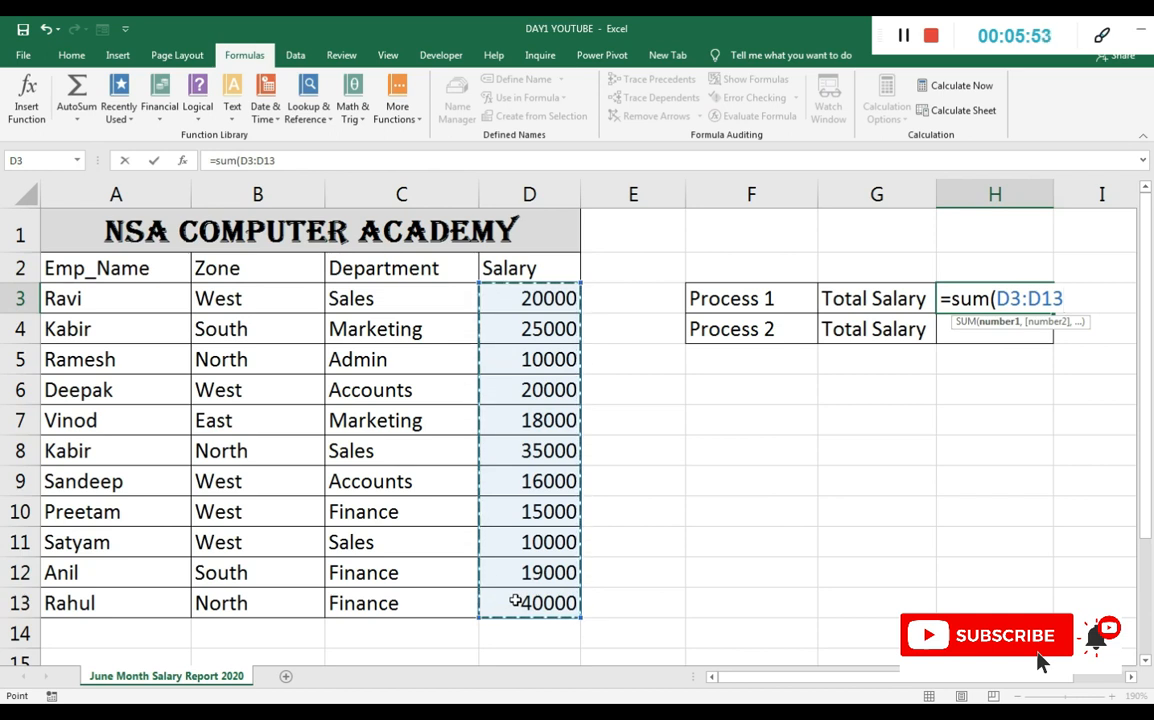
{"action": "type", "text": ")"}
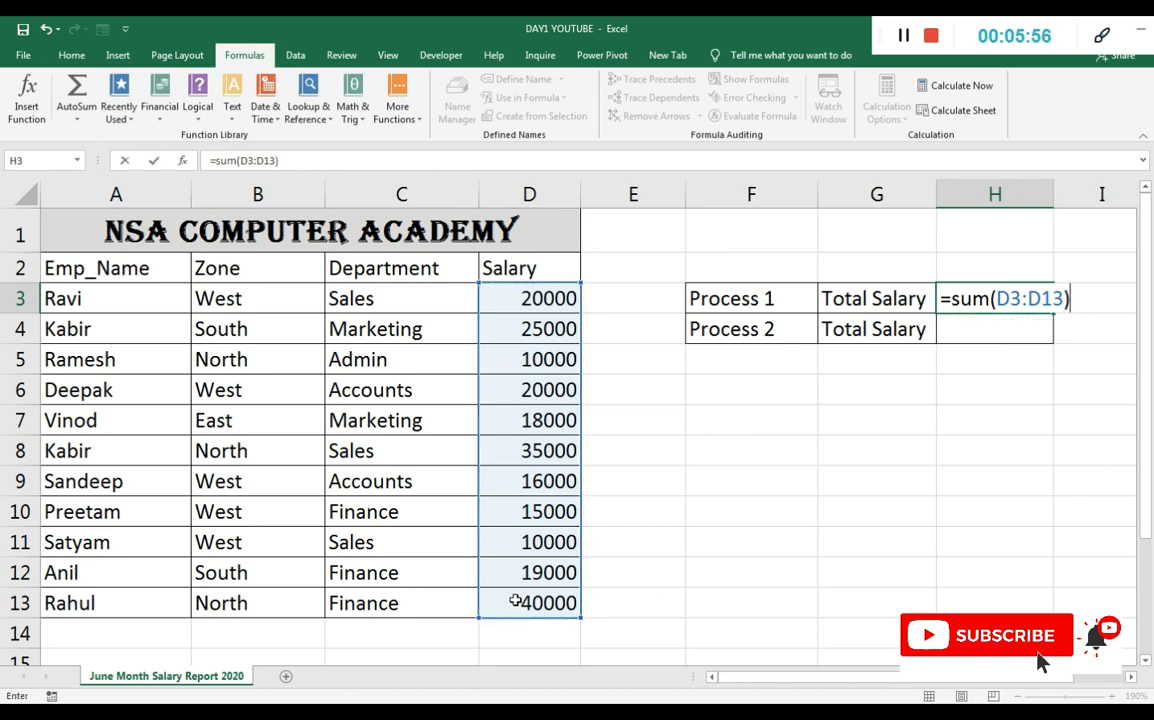
{"action": "key", "text": "Return"}
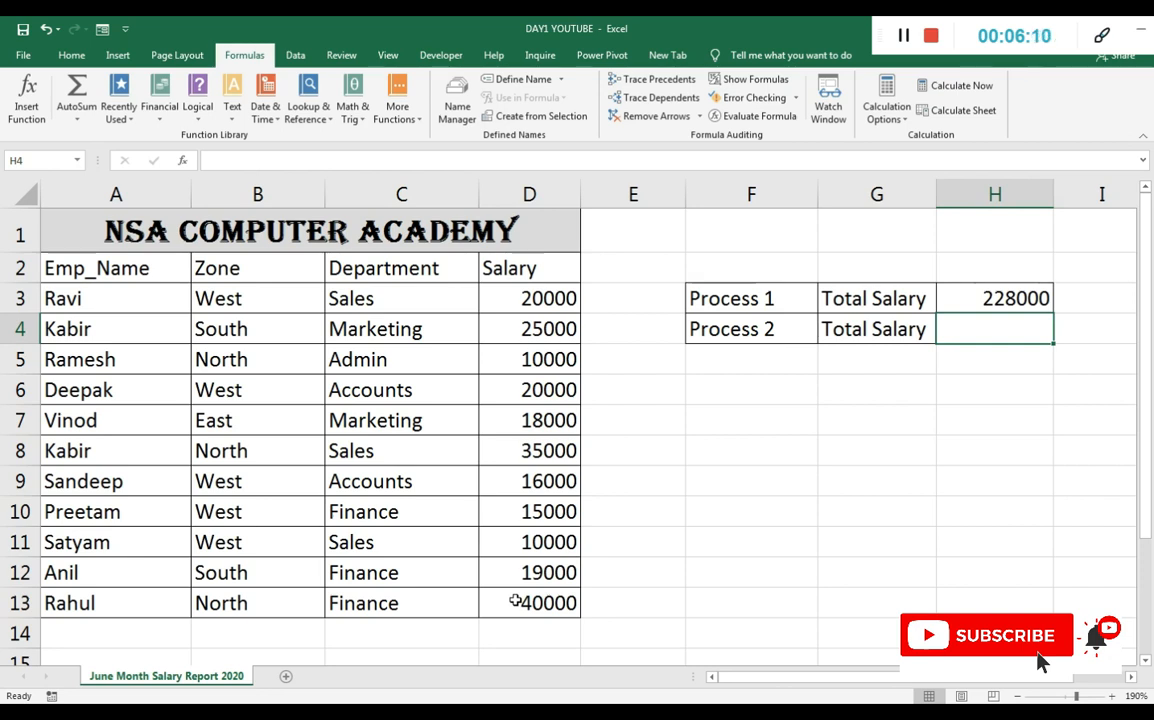
{"action": "left_click", "coordinate": [549, 298]}
{"action": "mouse_move", "coordinate": [549, 298]}
{"action": "left_mouse_down"}
{"action": "mouse_move", "coordinate": [545, 572]}
{"action": "mouse_move", "coordinate": [530, 604]}
{"action": "left_mouse_up"}
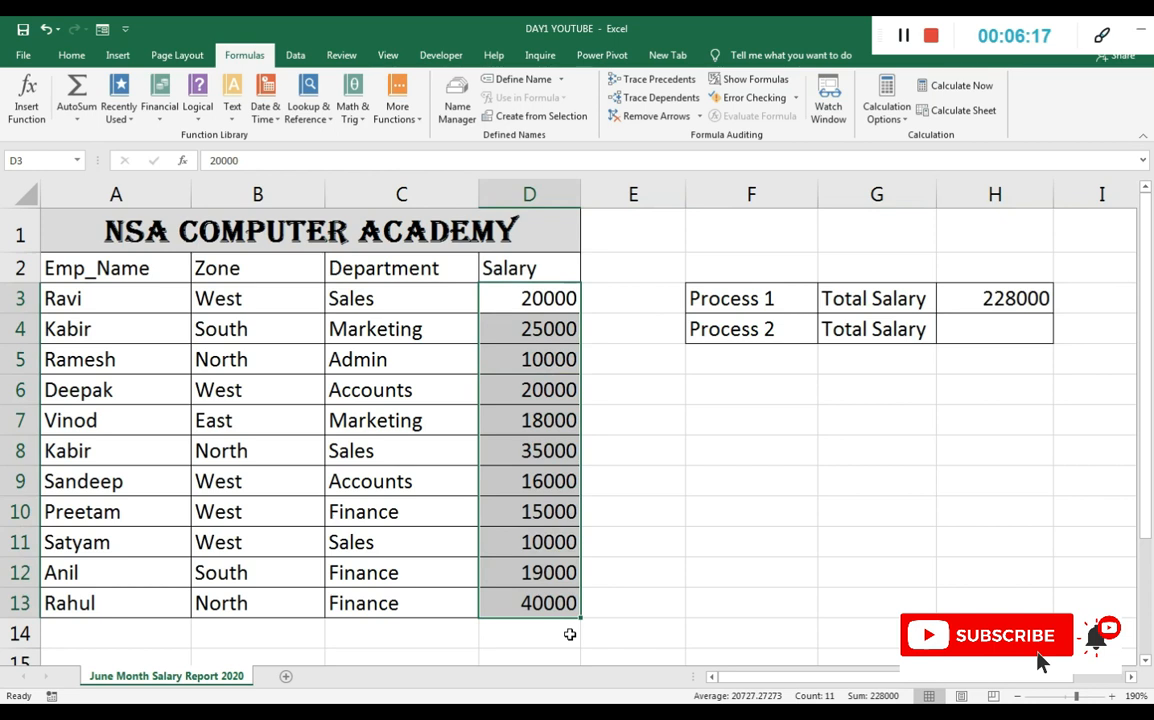
{"action": "left_click_drag", "start_coordinate": [558, 300], "coordinate": [571, 604]}
{"action": "left_click", "coordinate": [528, 299]}
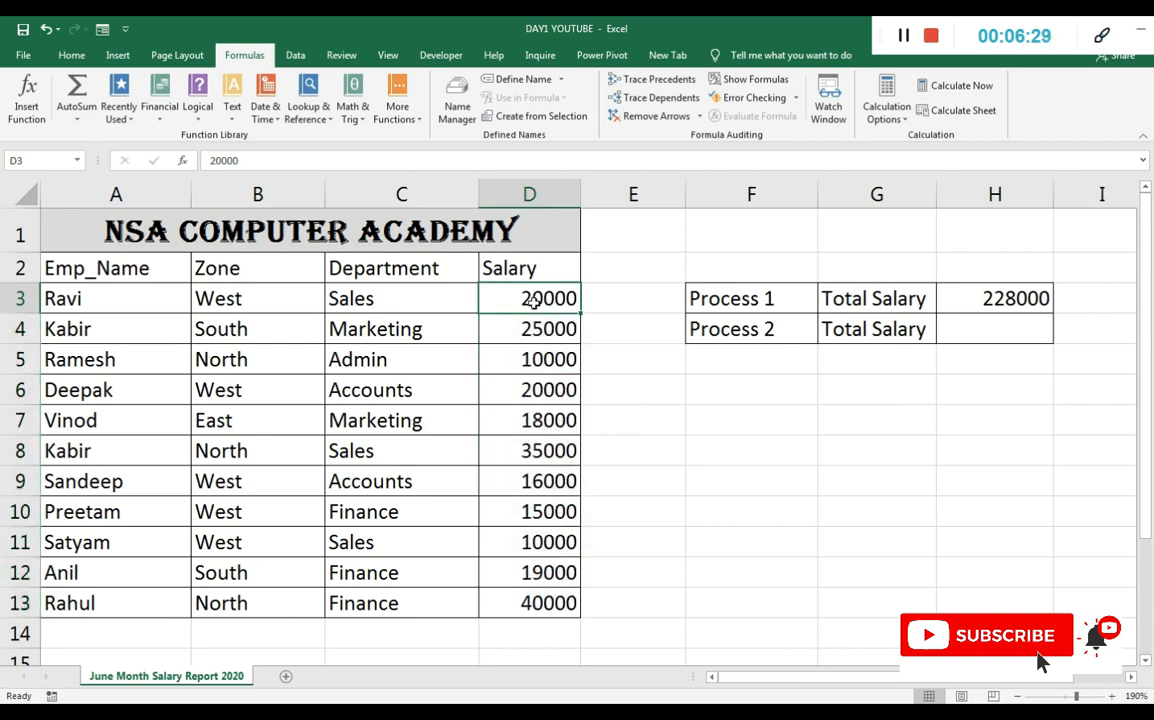
{"action": "left_click", "coordinate": [530, 602]}
{"action": "left_click_drag", "start_coordinate": [515, 300], "coordinate": [513, 591]}
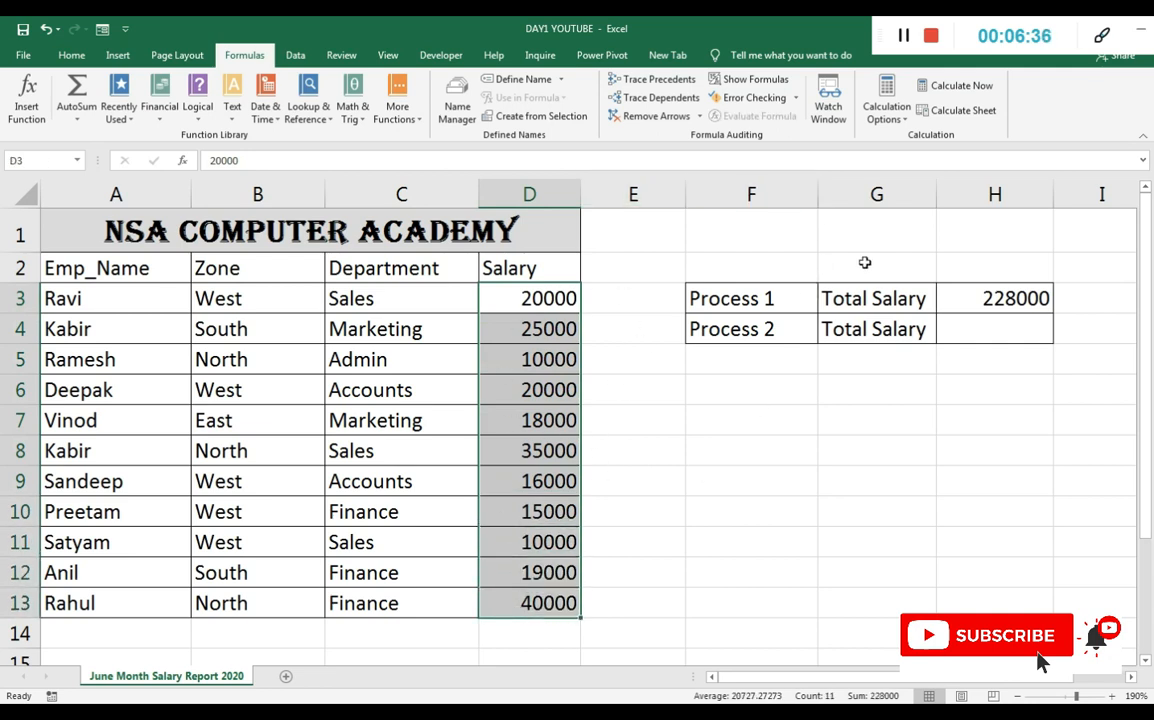
Define the name Salary for the salary cells D3:D13
{"action": "left_click", "coordinate": [543, 297]}
{"action": "left_click_drag", "start_coordinate": [543, 297], "coordinate": [531, 614]}
{"action": "left_click", "coordinate": [27, 163]}
{"action": "type", "text": "Salary"}
{"action": "key", "text": "Return"}
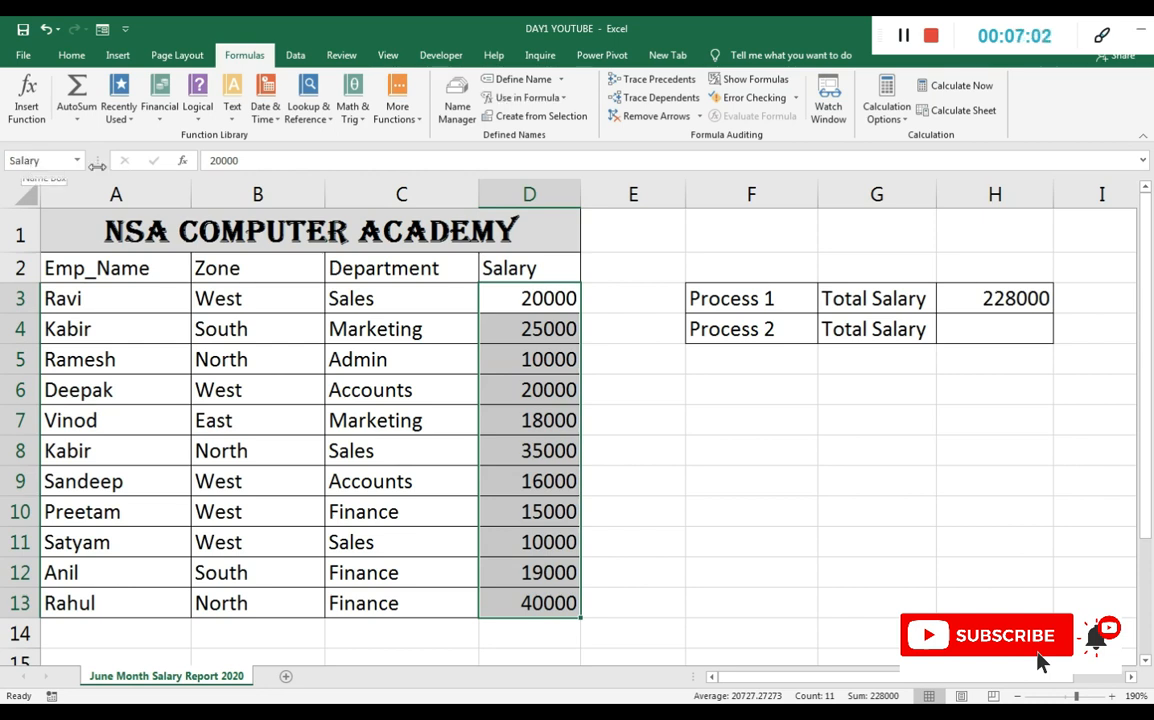
Check which name or reference is shown for single salary cells and for the whole range D3:D13
{"action": "left_click", "coordinate": [601, 299]}
{"action": "left_click", "coordinate": [561, 297]}
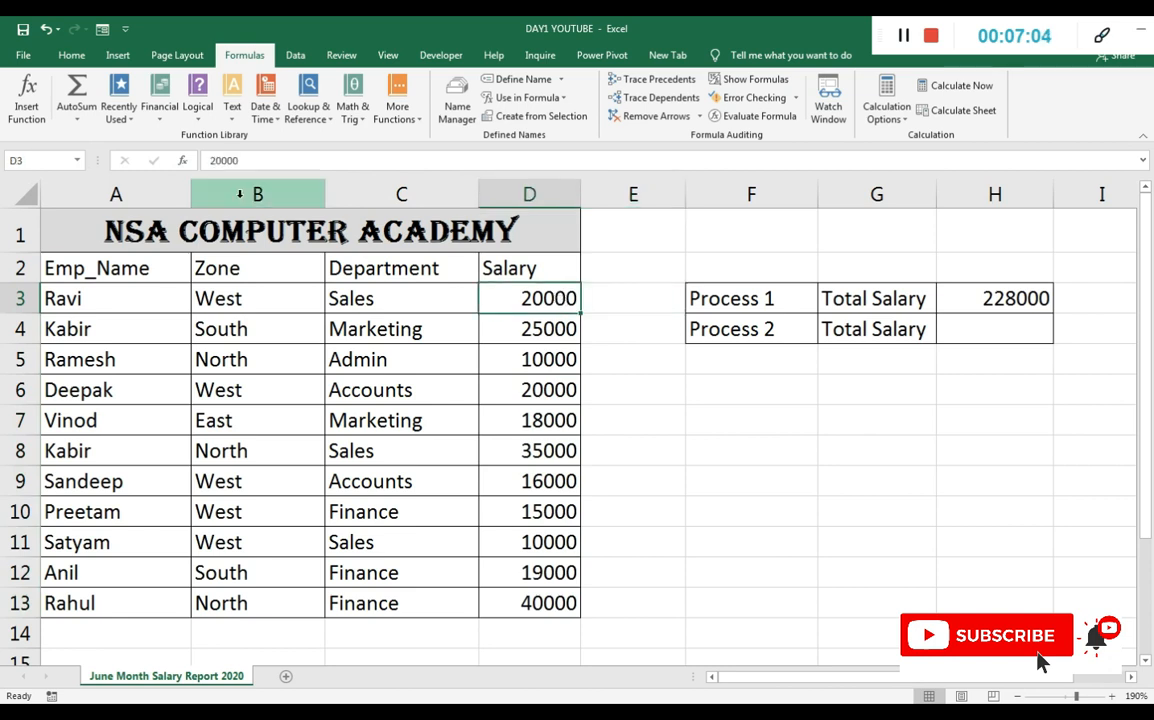
{"action": "left_click", "coordinate": [528, 328]}
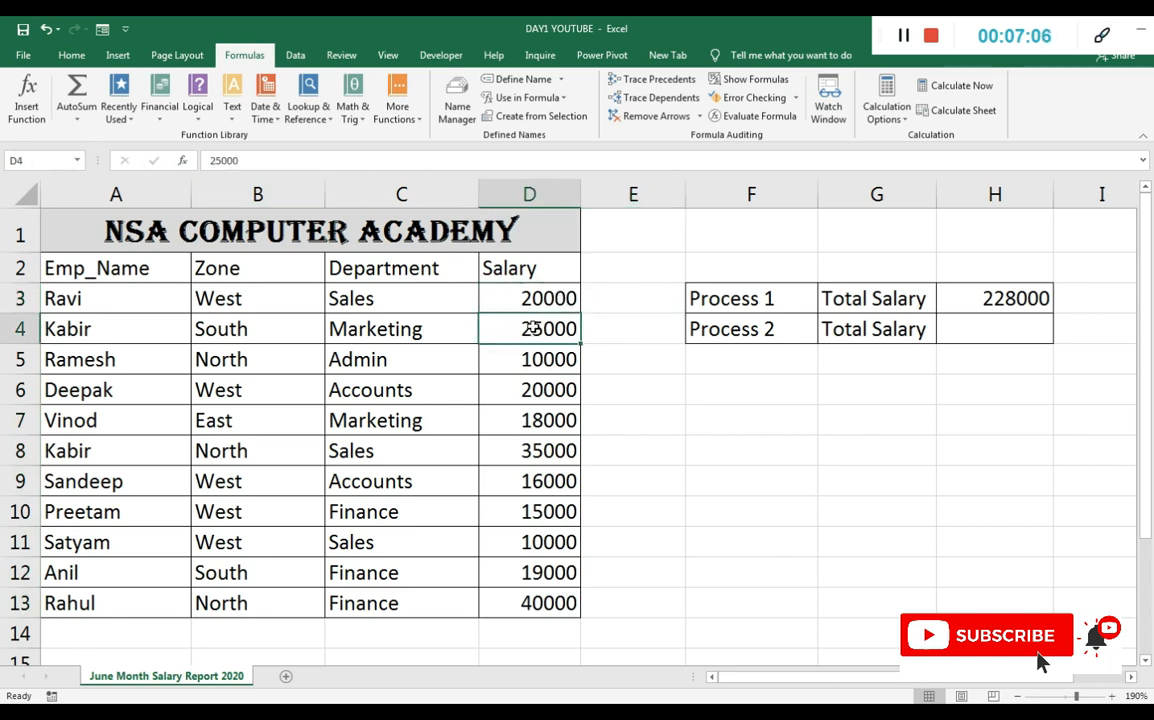
{"action": "left_click", "coordinate": [530, 540]}
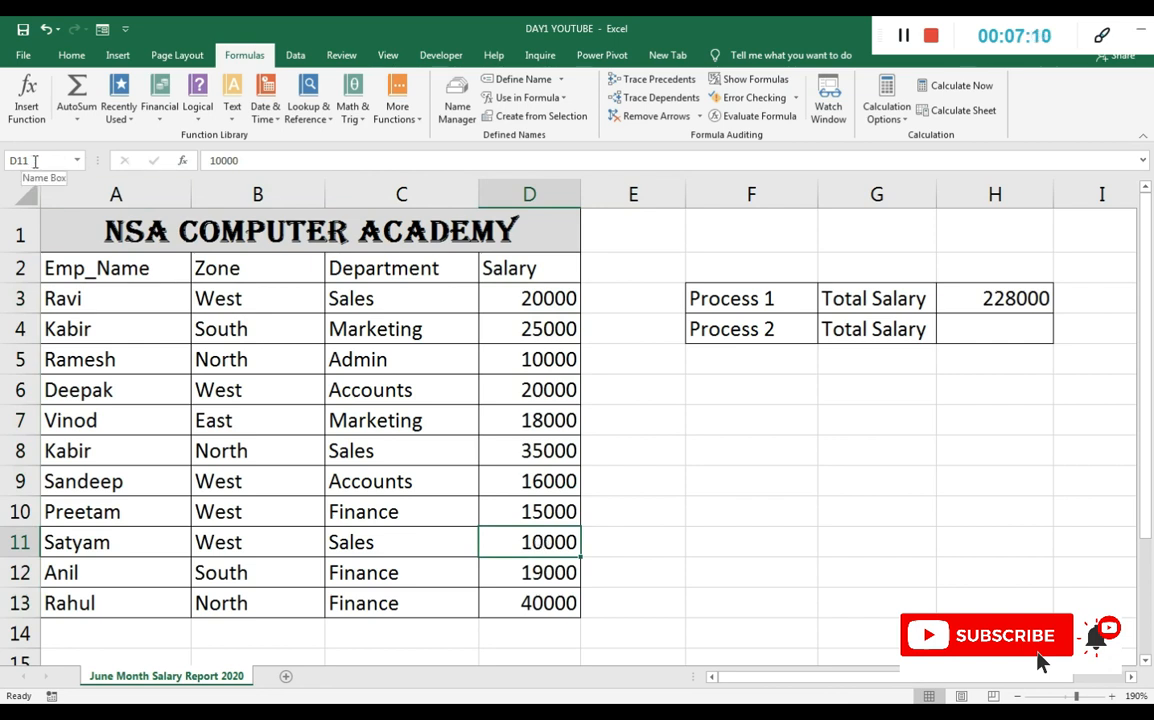
{"action": "left_click", "coordinate": [563, 295]}
{"action": "mouse_move", "coordinate": [563, 295]}
{"action": "left_mouse_down"}
{"action": "mouse_move", "coordinate": [540, 420]}
{"action": "mouse_move", "coordinate": [545, 605]}
{"action": "left_mouse_up"}
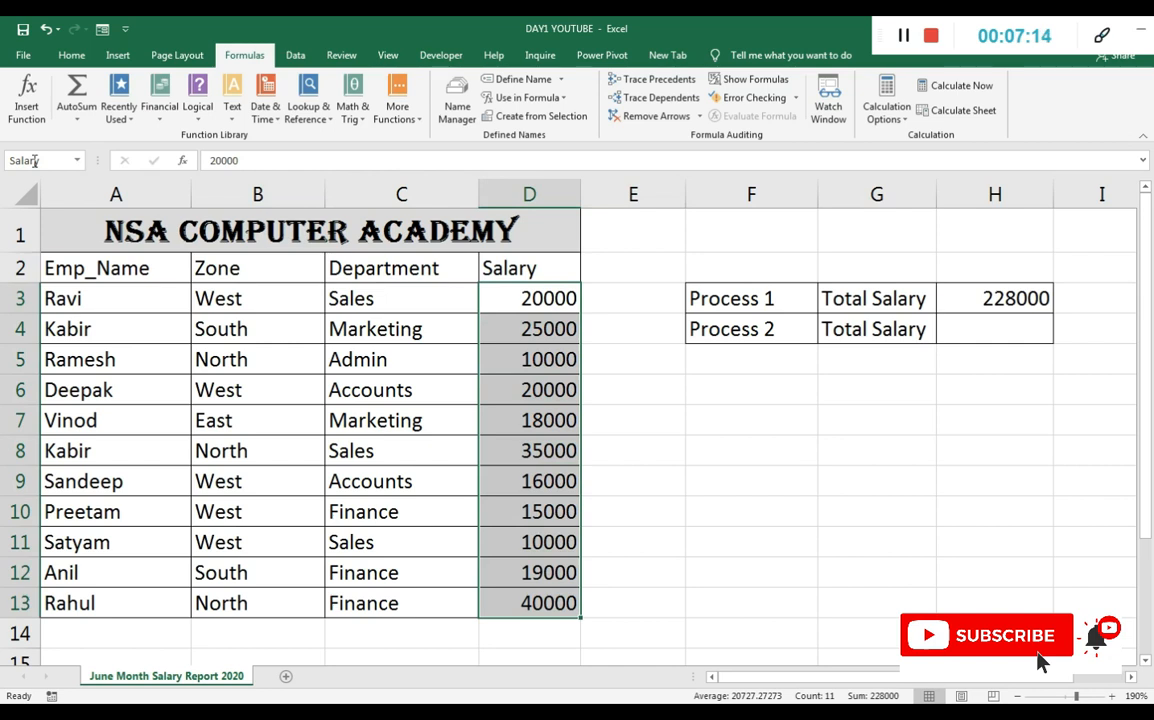
Enter the formula =SUM(salary) in H4 to total the salaries for Process 2 using the named range
{"action": "left_click", "coordinate": [1002, 335]}
{"action": "type", "text": "=sum"}
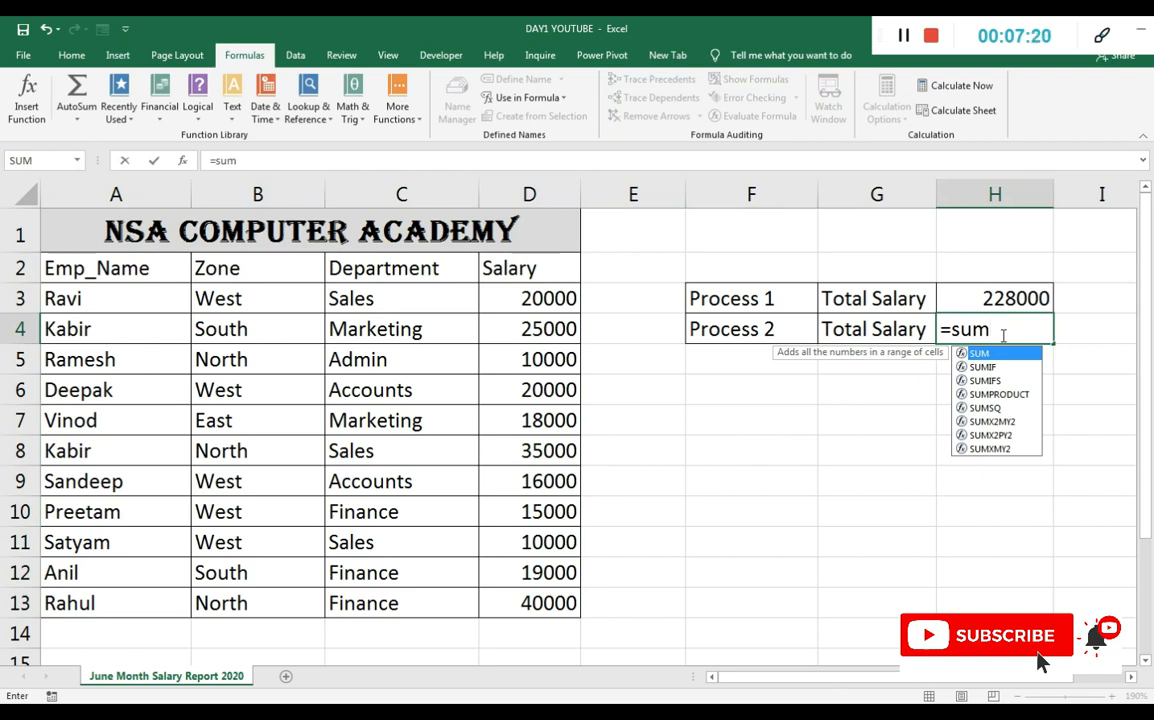
{"action": "key", "text": "Tab"}
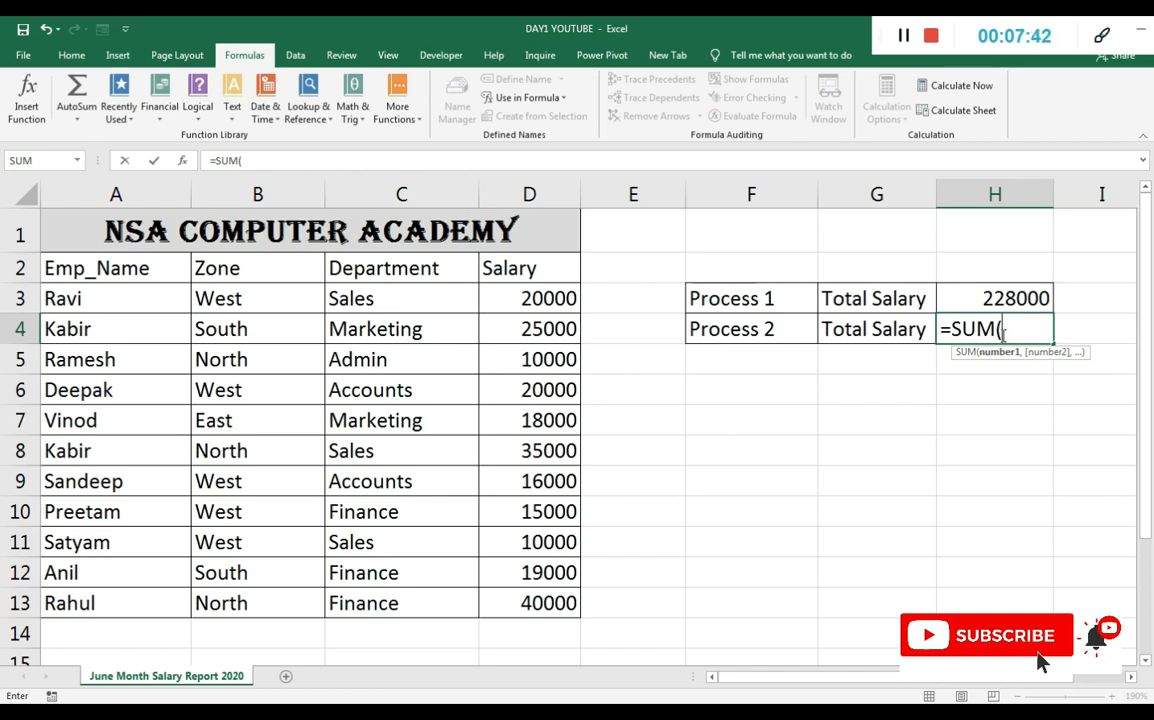
{"action": "type", "text": "sal"}
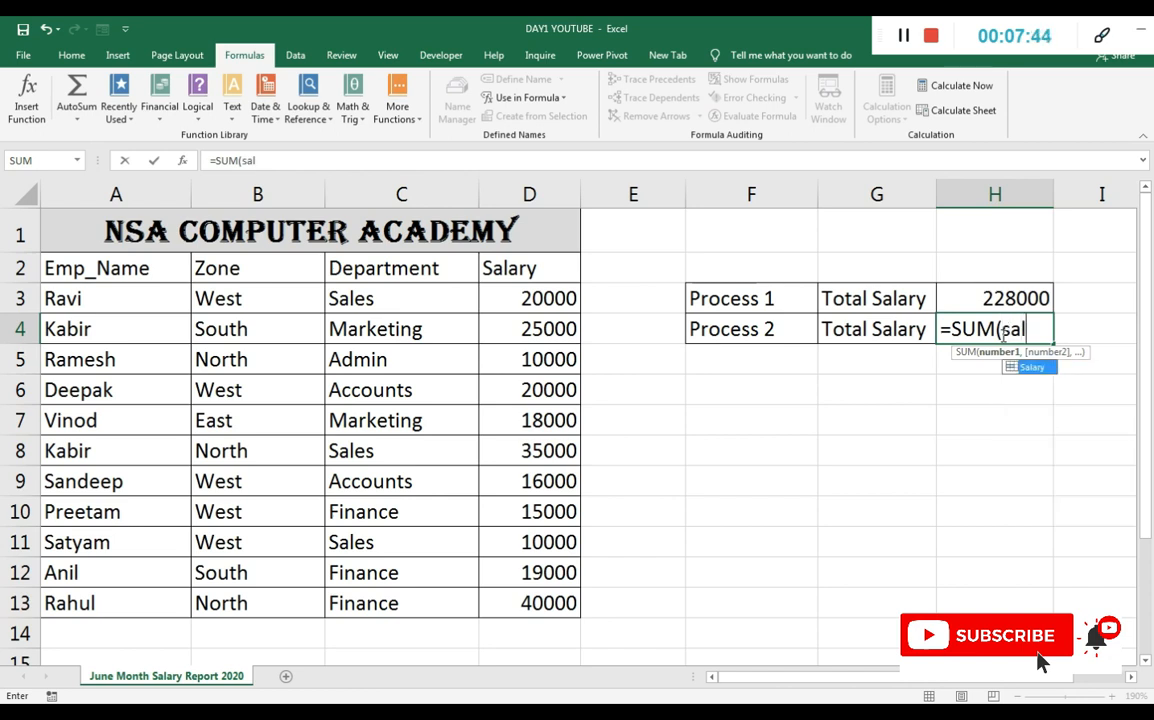
{"action": "type", "text": "ary"}
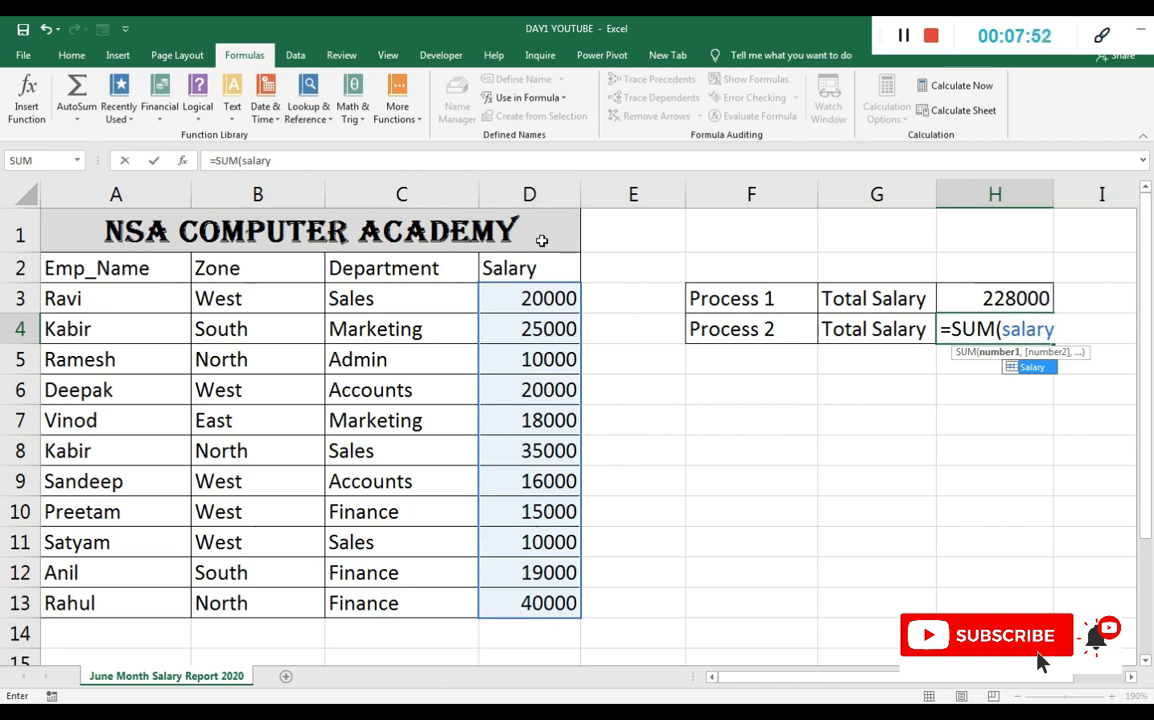
{"action": "type", "text": ")"}
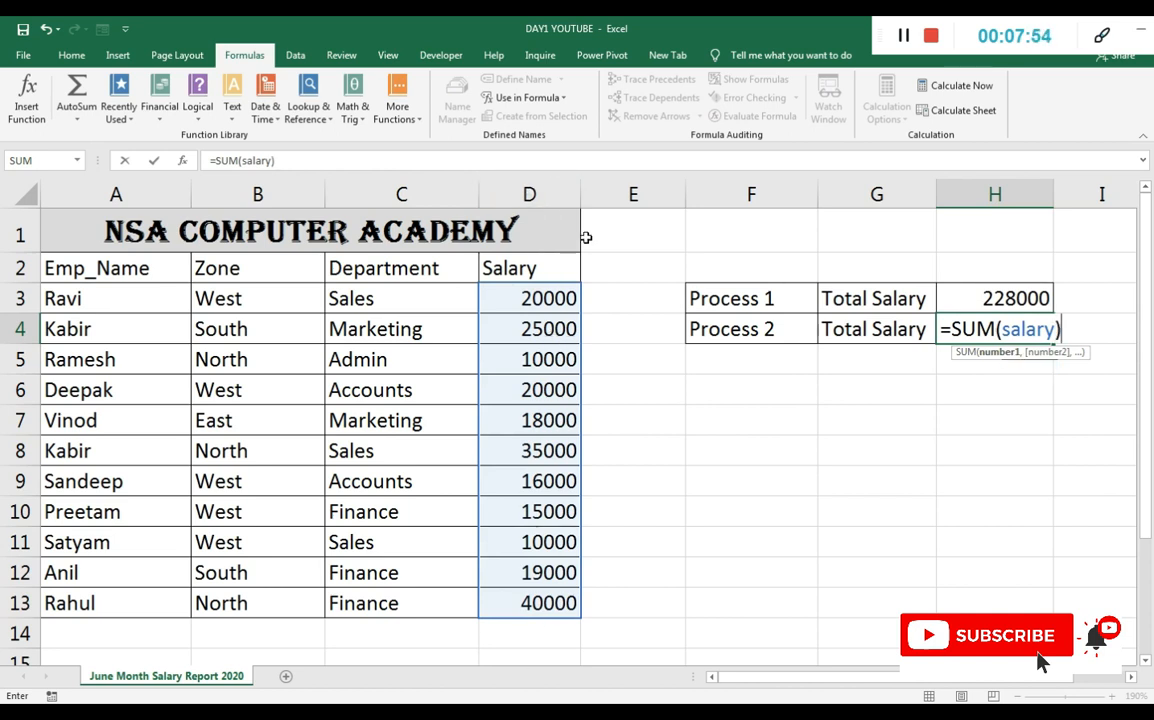
{"action": "key", "text": "Return"}
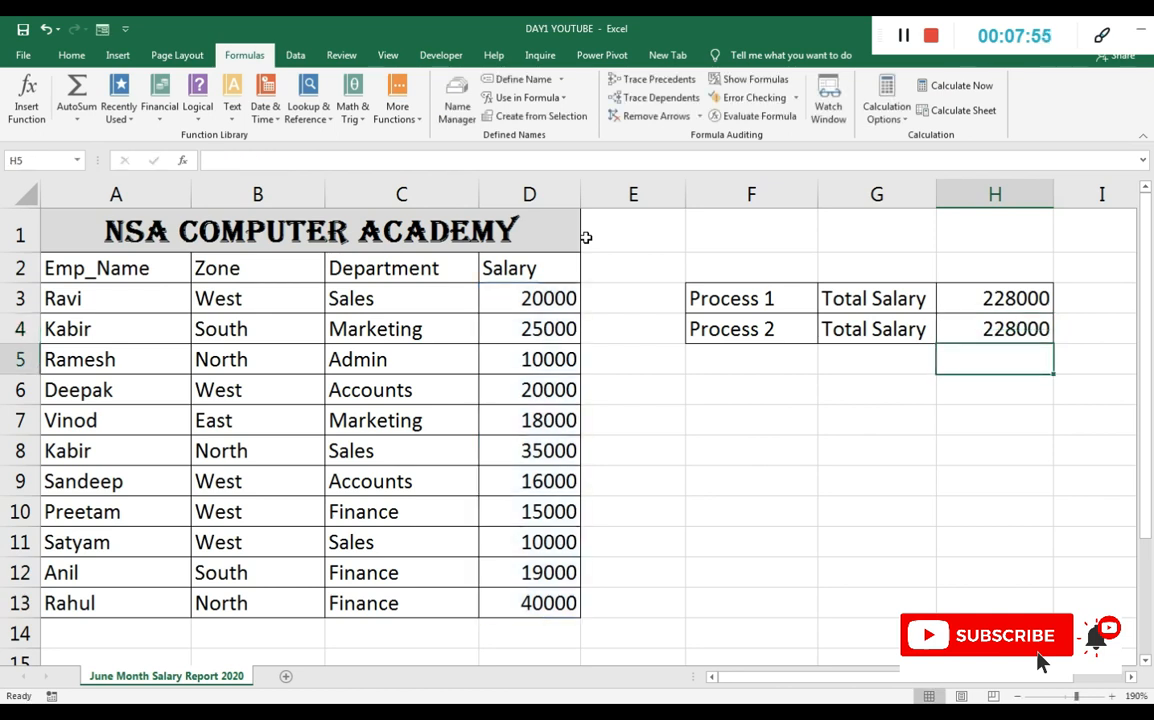